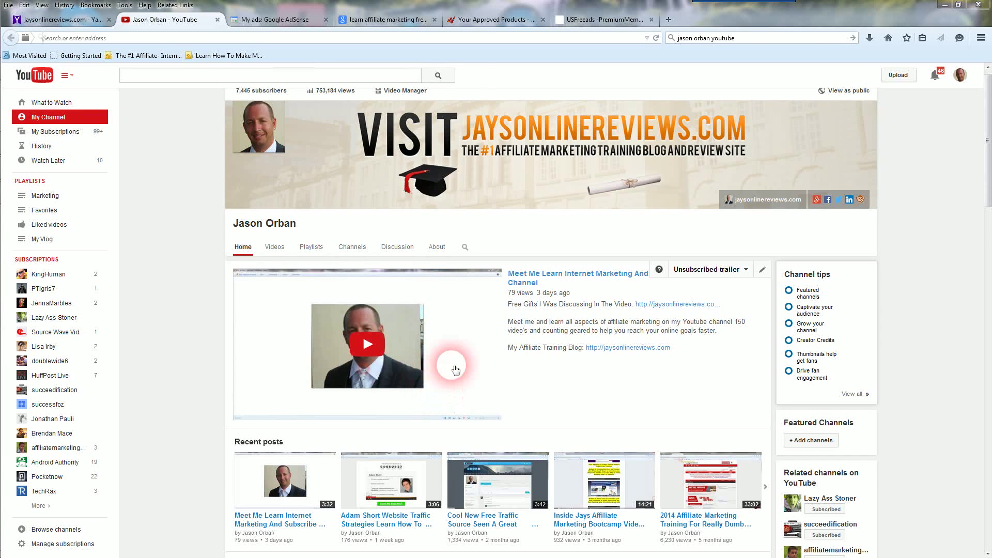
- Open the affiliate links for LPM - Landing Page Monkey from JVZoo's approved products list
{"action": "left_click", "coordinate": [479, 20]}
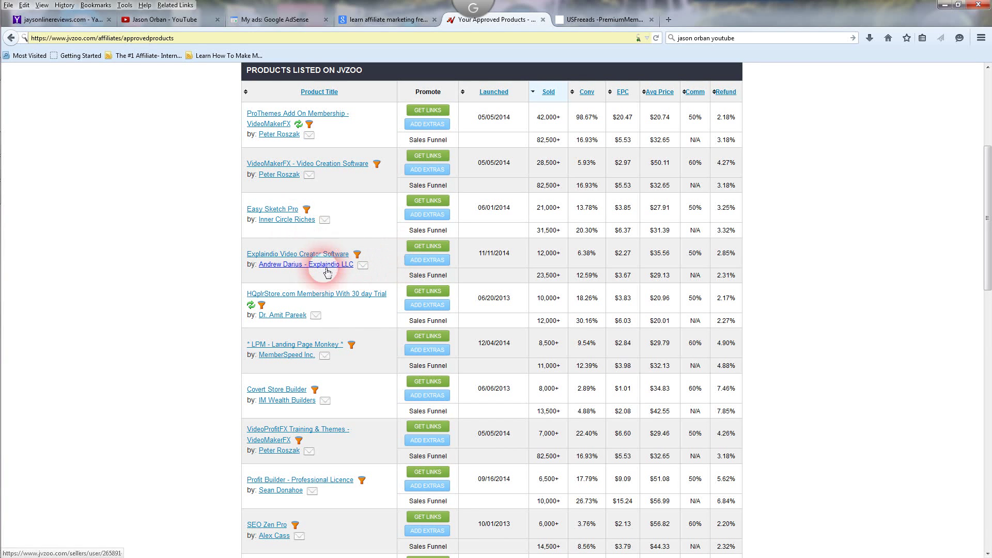
{"action": "left_click", "coordinate": [428, 340]}
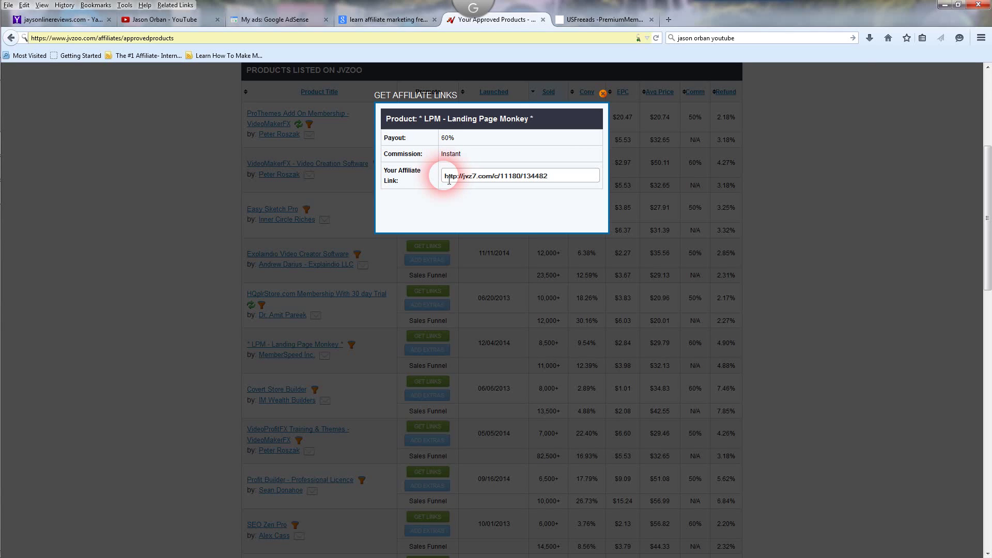
- Copy the Landing Page Monkey link from the Your Affiliate Link field
{"action": "left_click_drag", "start_coordinate": [449, 180], "coordinate": [558, 187]}
{"action": "right_click", "coordinate": [523, 182]}
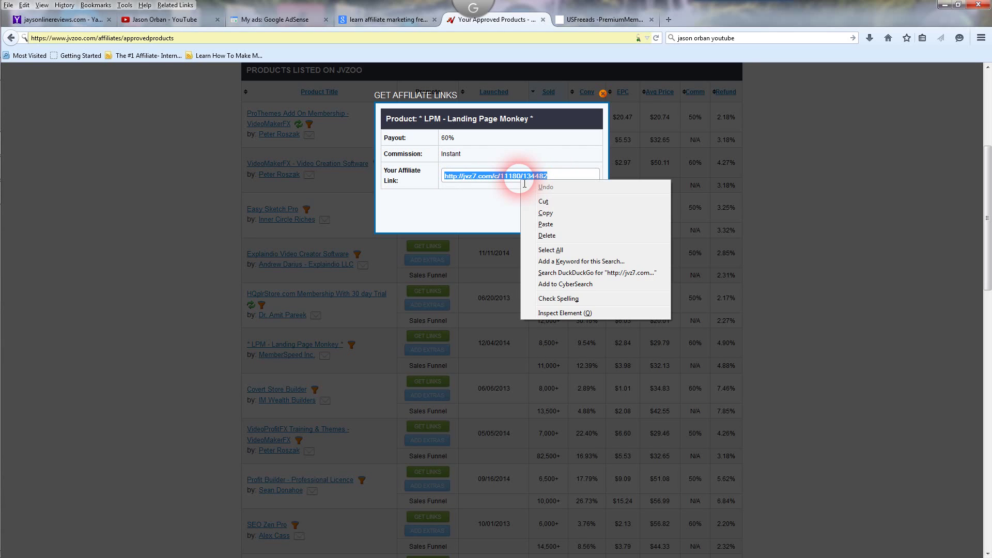
{"action": "left_click", "coordinate": [504, 182]}
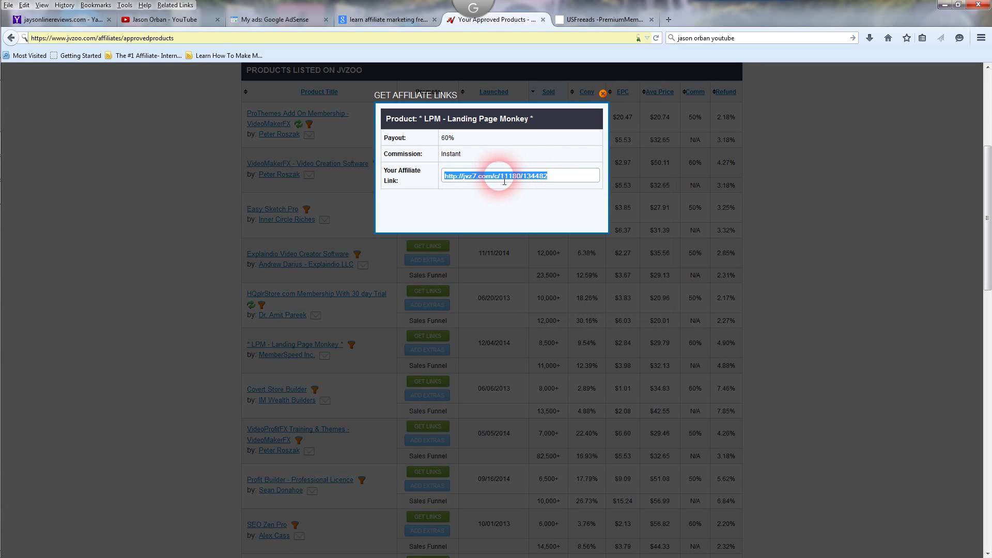
{"action": "right_click", "coordinate": [459, 179]}
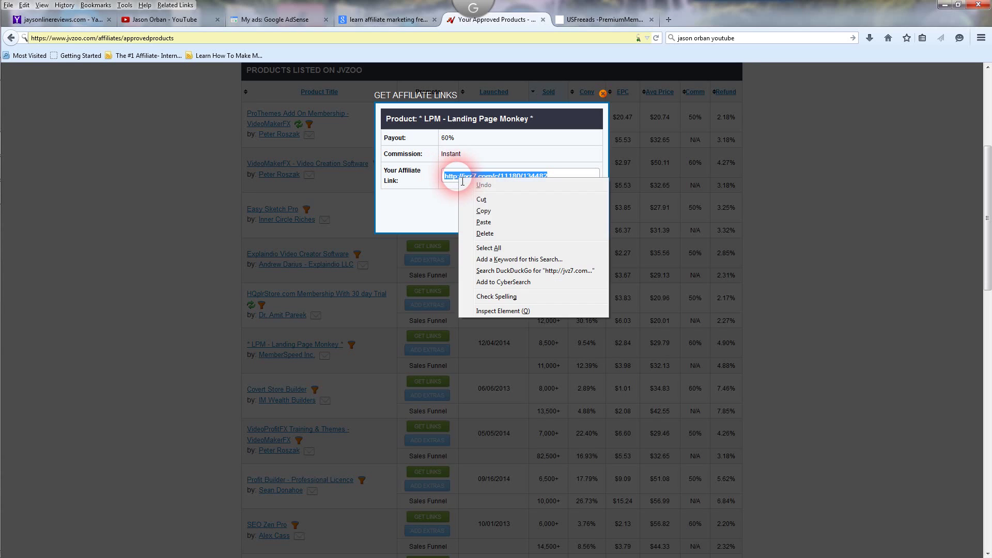
{"action": "left_click", "coordinate": [483, 211]}
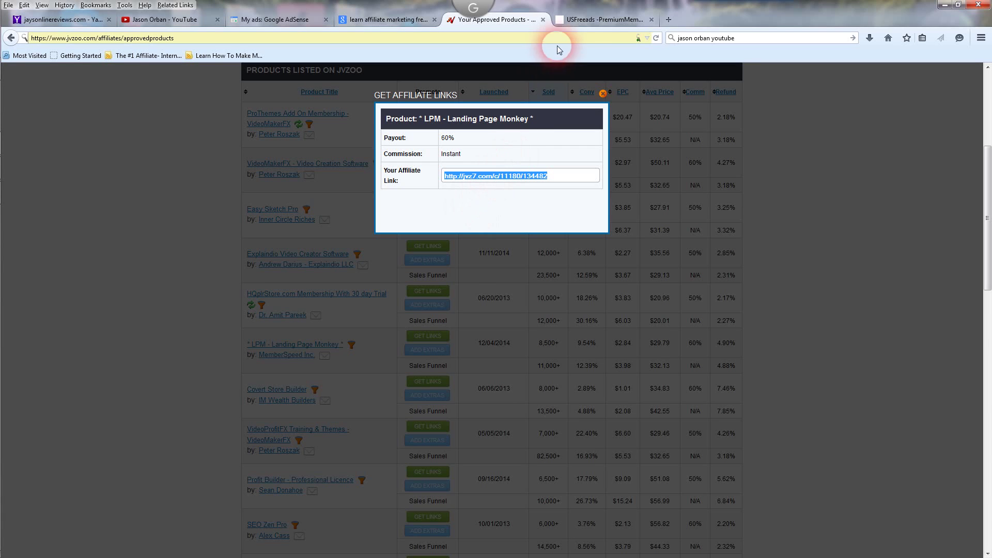
- Back on the USFreeads ad edit page, select 'Internet Visuals' at the start of the description heading
{"action": "left_click", "coordinate": [581, 20]}
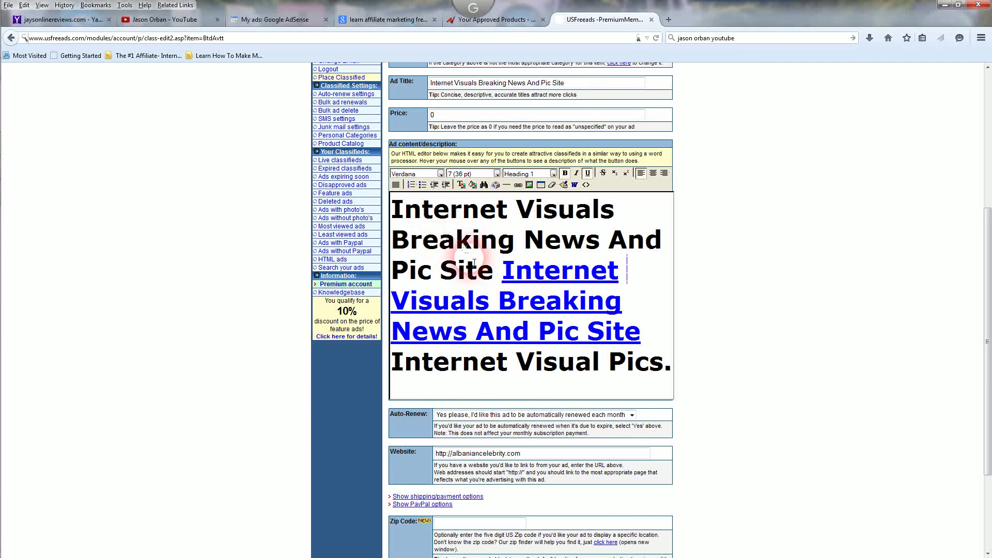
{"action": "left_click", "coordinate": [573, 95]}
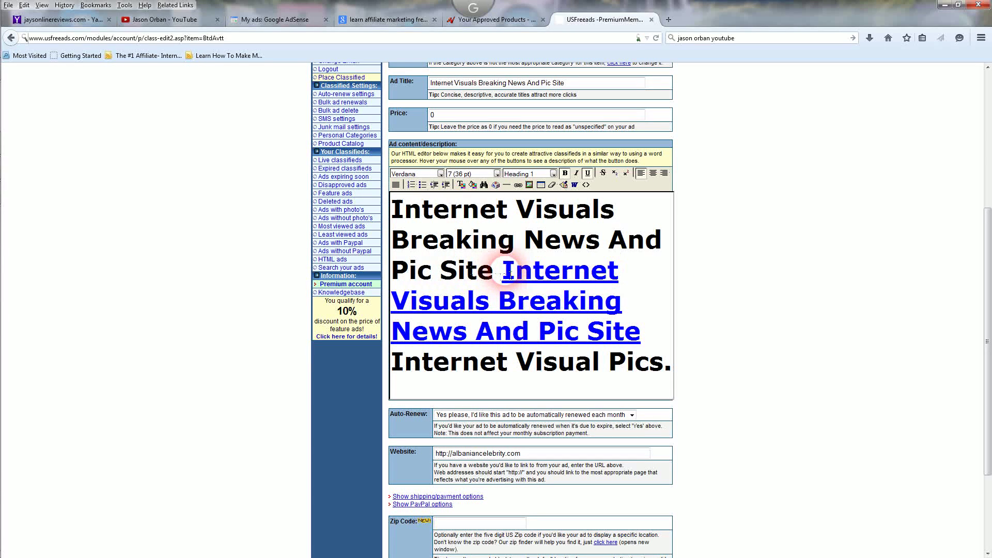
{"action": "left_click_drag", "start_coordinate": [504, 275], "coordinate": [644, 335]}
{"action": "left_click", "coordinate": [664, 304]}
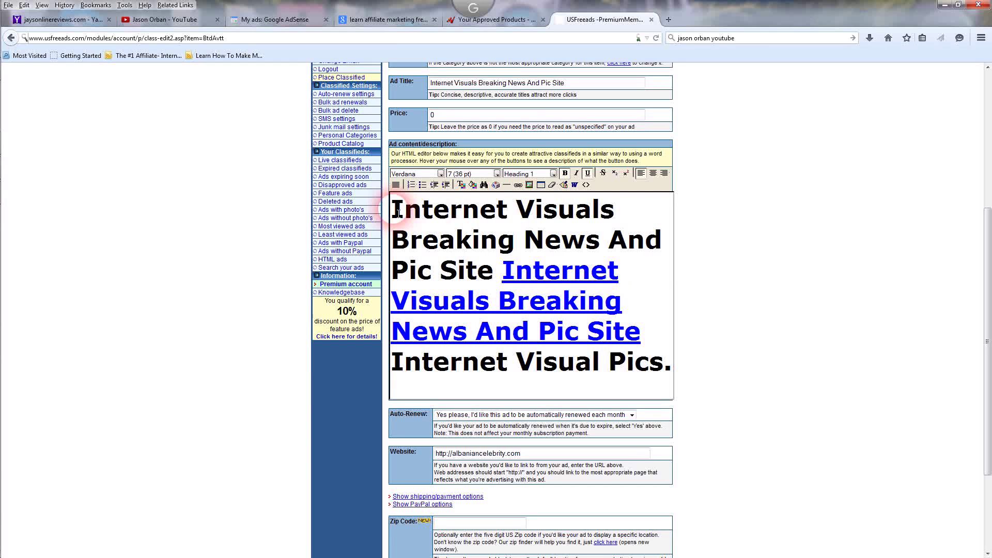
{"action": "left_click_drag", "start_coordinate": [399, 212], "coordinate": [582, 229]}
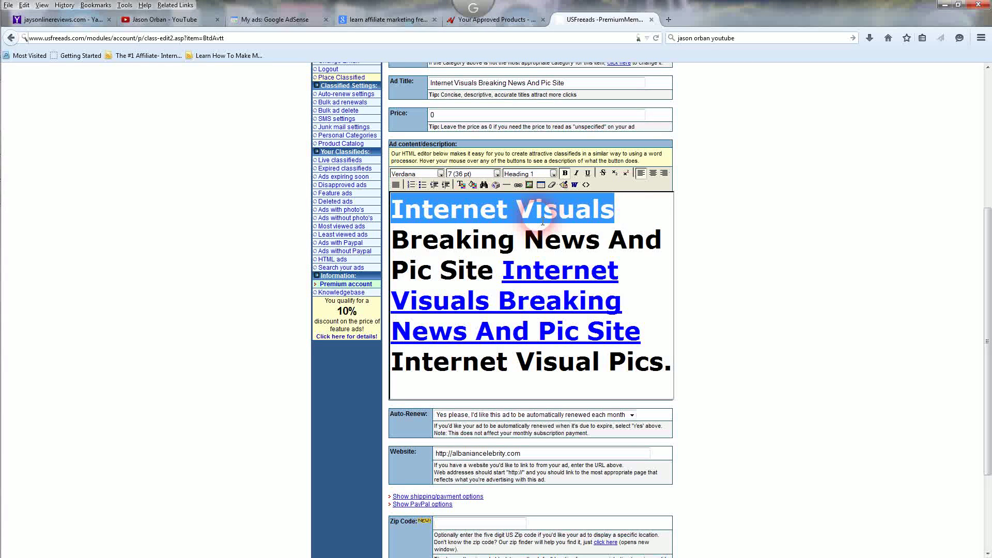
{"action": "left_click", "coordinate": [417, 213]}
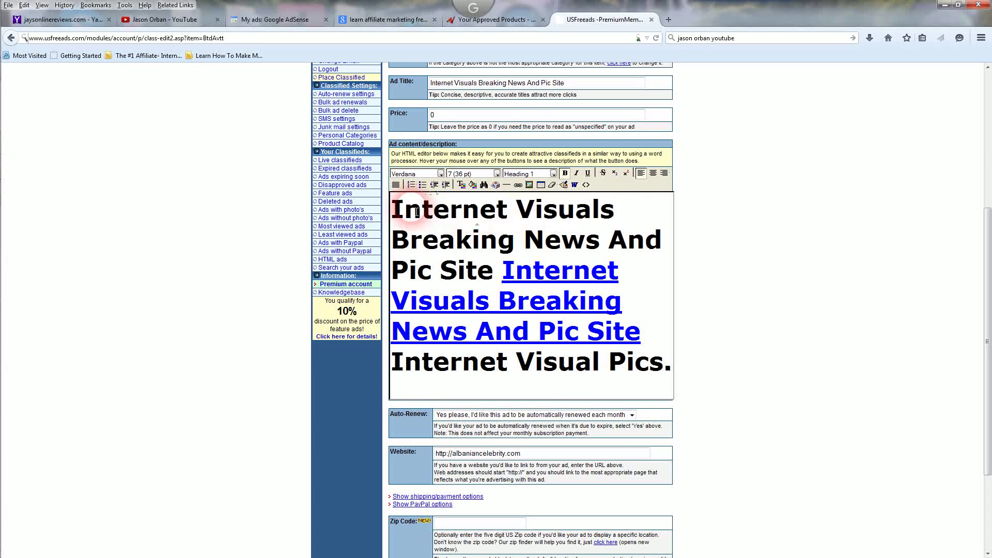
{"action": "left_click_drag", "start_coordinate": [396, 209], "coordinate": [623, 221]}
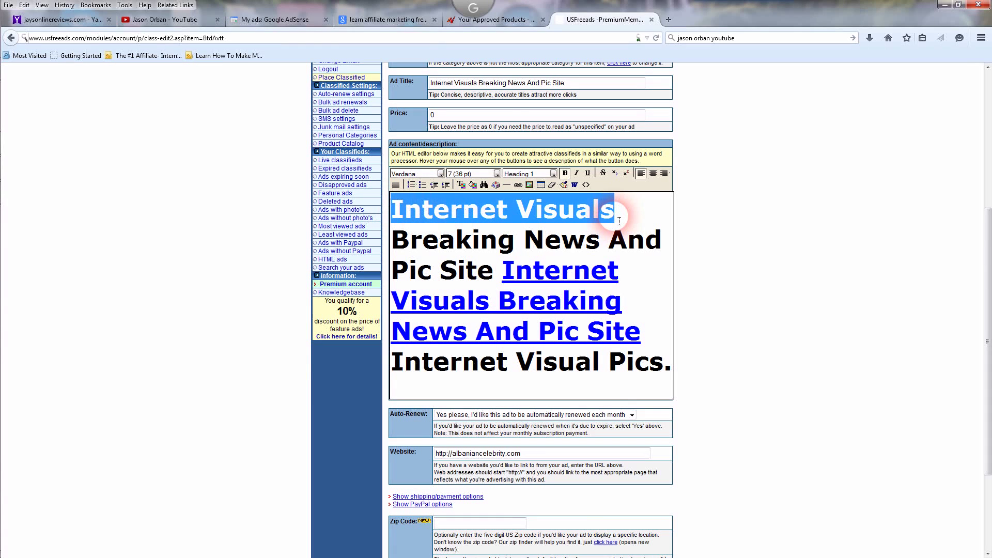
{"action": "left_click", "coordinate": [520, 189]}
{"action": "left_click", "coordinate": [450, 319]}
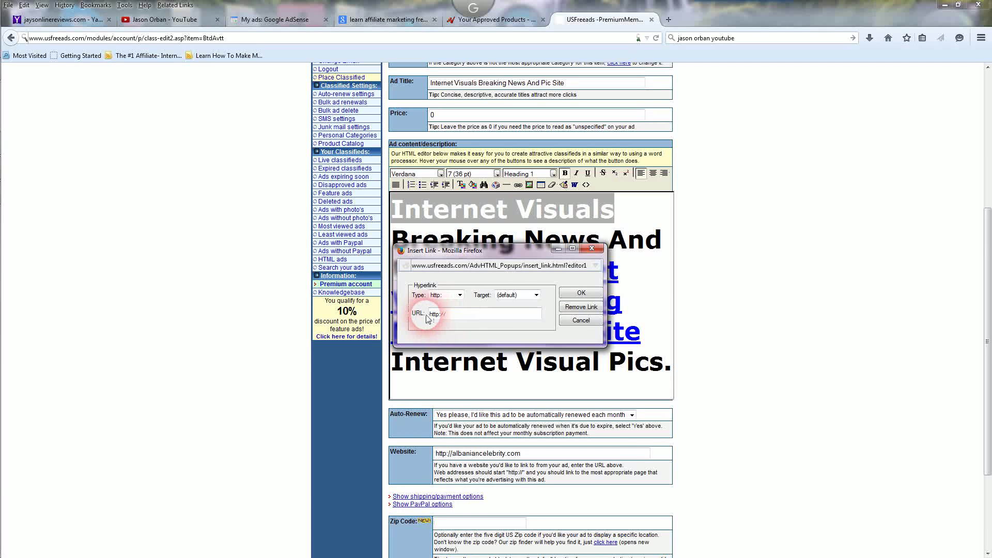
{"action": "left_click_drag", "start_coordinate": [431, 315], "coordinate": [458, 316]}
{"action": "key", "text": "BackSpace"}
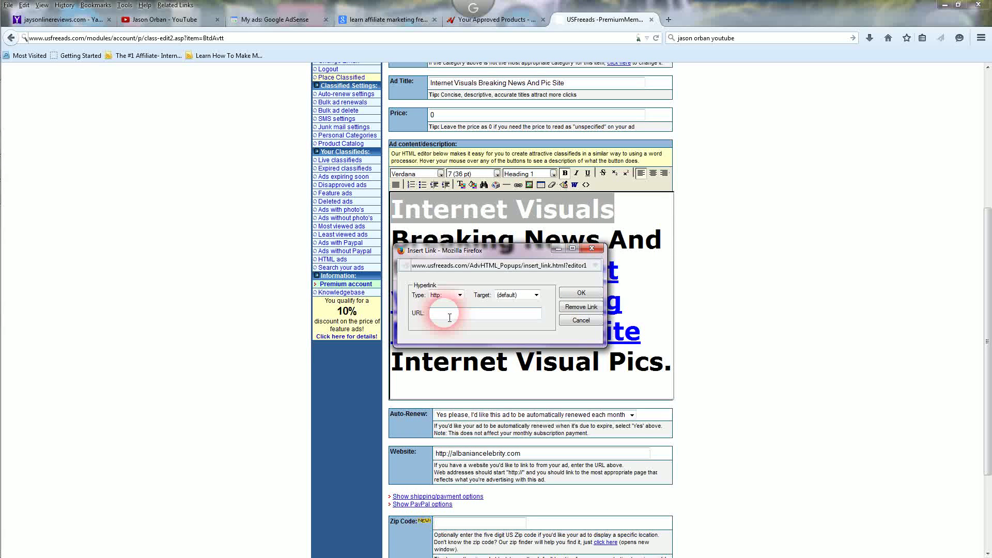
{"action": "right_click", "coordinate": [450, 317]}
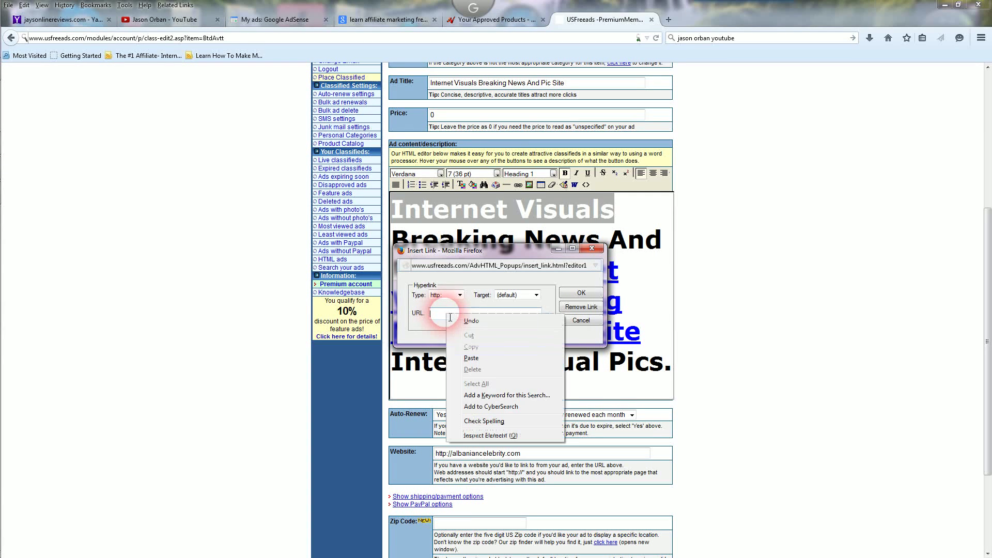
{"action": "left_click", "coordinate": [479, 360]}
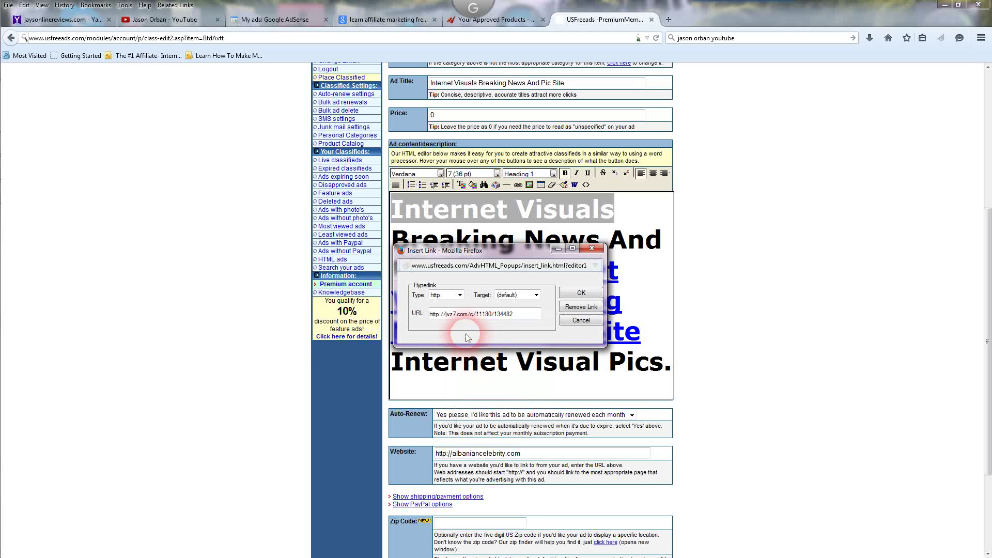
{"action": "left_click", "coordinate": [570, 295]}
- Check the new 'Internet Visuals' link in the description editor
{"action": "left_click", "coordinate": [626, 228]}
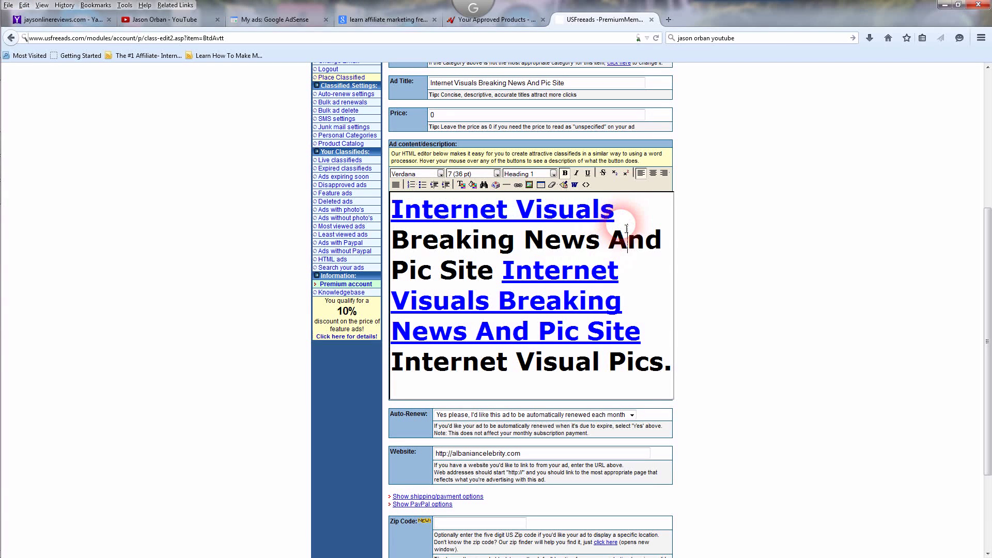
{"action": "left_click", "coordinate": [514, 220]}
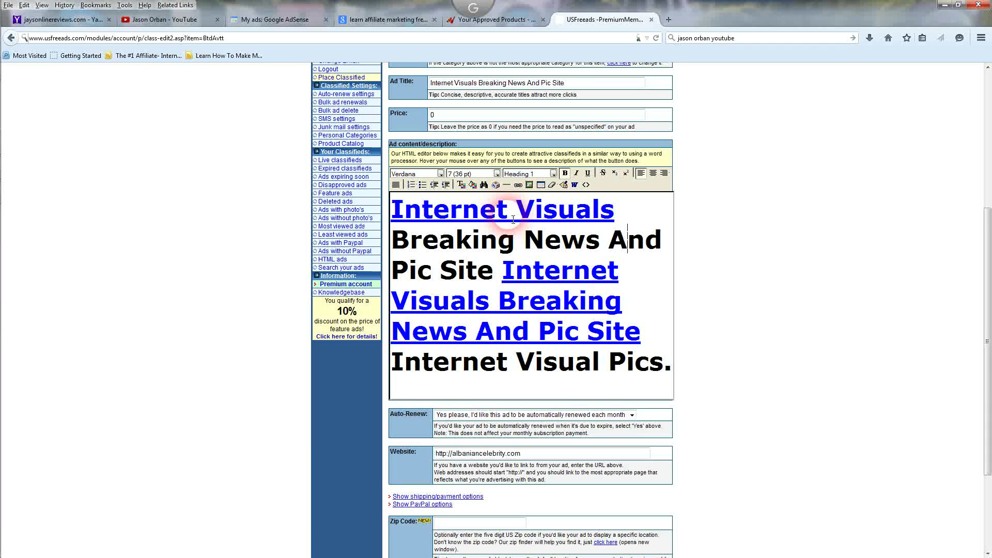
{"action": "left_click", "coordinate": [432, 217]}
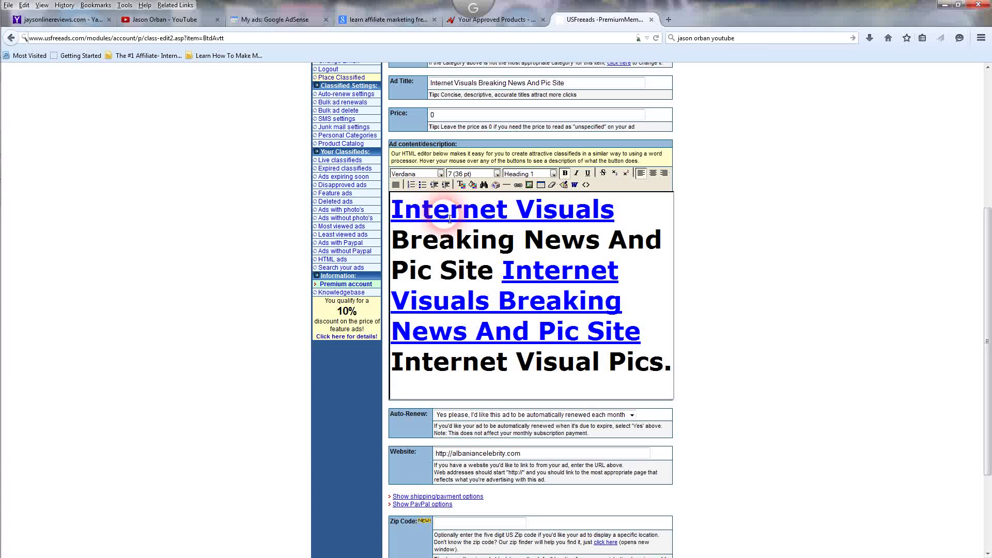
{"action": "left_click", "coordinate": [802, 321]}
{"action": "scroll", "coordinate": [803, 321], "scroll_direction": "up", "scroll_amount": 3}
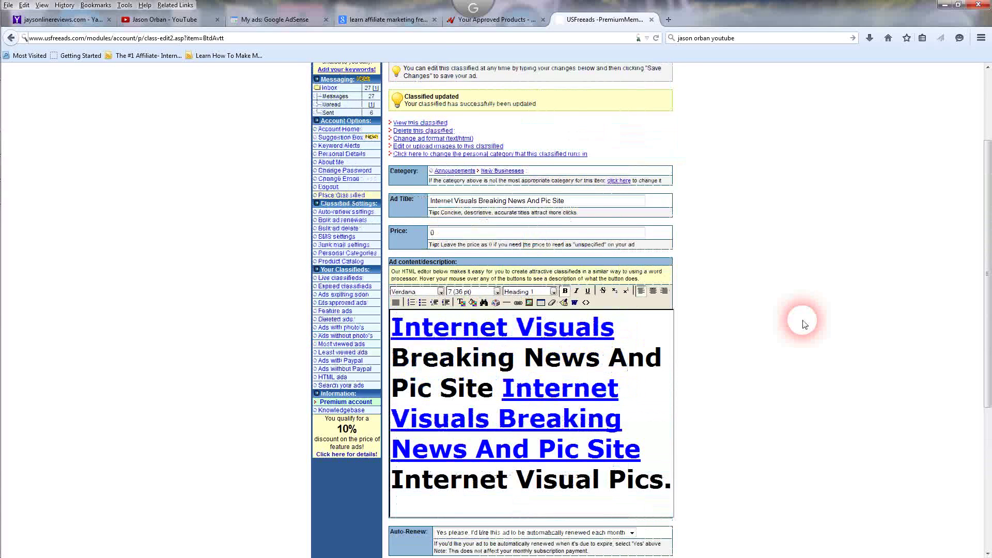
{"action": "scroll", "coordinate": [791, 321], "scroll_direction": "down", "scroll_amount": 6}
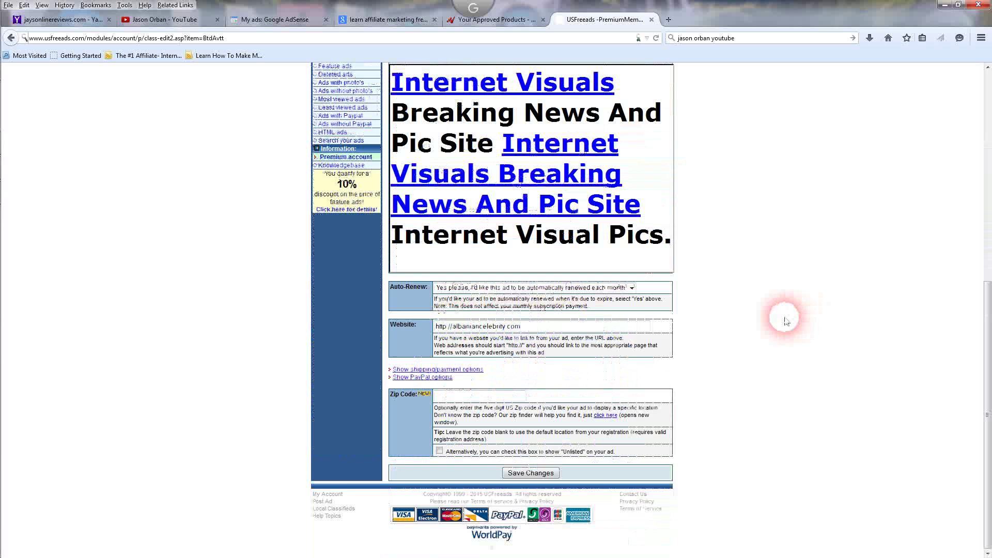
- Save the changes to the classified ad
{"action": "left_click", "coordinate": [546, 473]}
{"action": "left_click", "coordinate": [801, 312]}
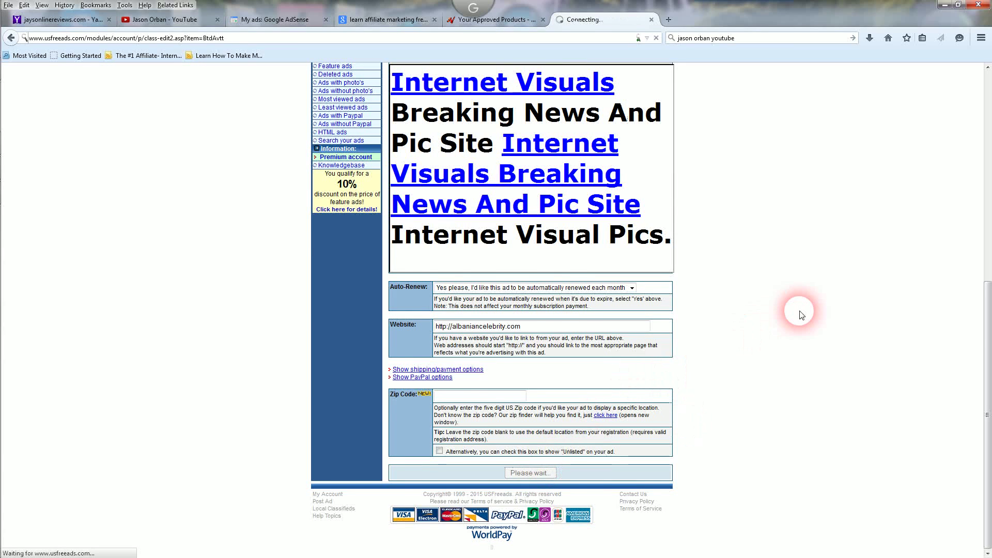
{"action": "scroll", "coordinate": [755, 282], "scroll_direction": "down", "scroll_amount": 3}
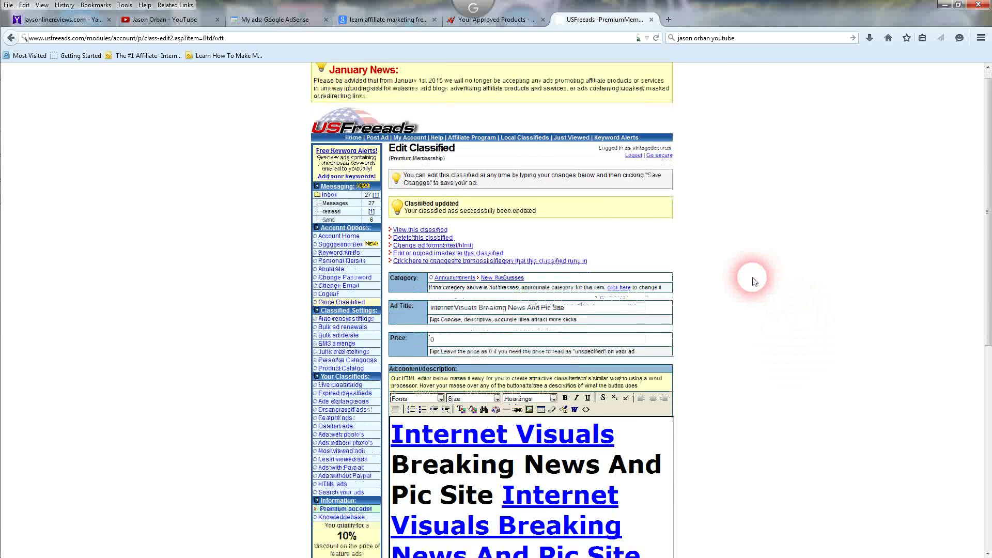
{"action": "left_click", "coordinate": [643, 329]}
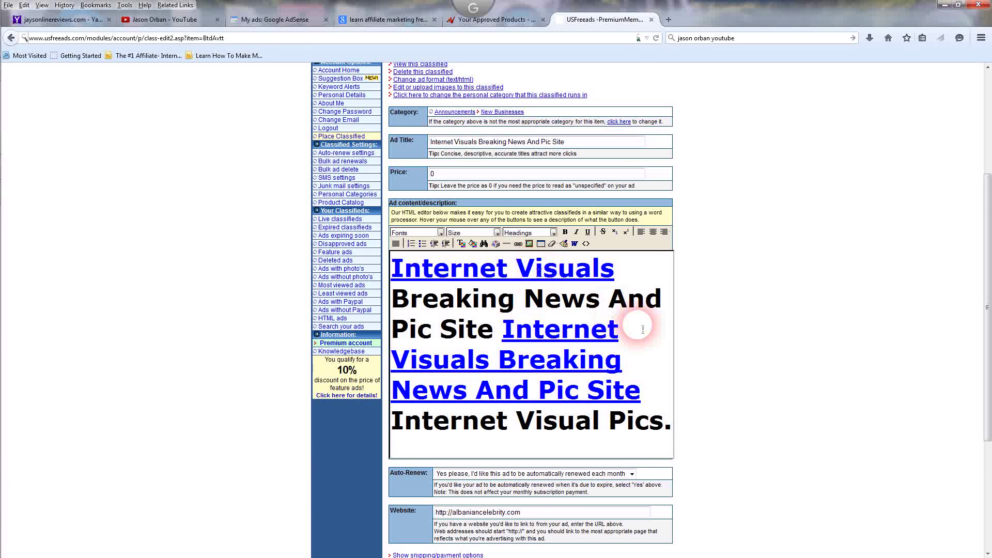
{"action": "scroll", "coordinate": [644, 329], "scroll_direction": "up", "scroll_amount": 5}
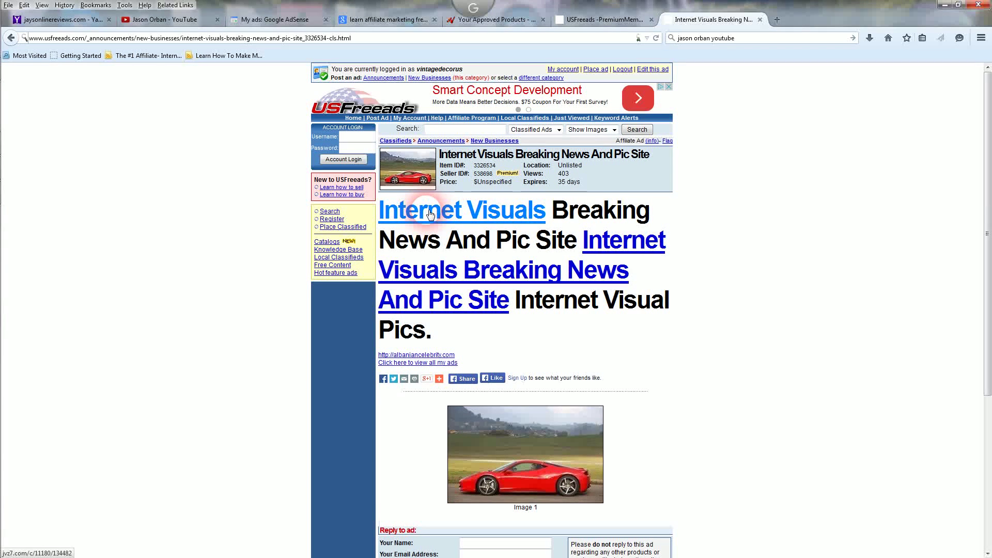
- Follow the published ad's 'Internet Visuals' link to the Landing Page Monkey page
{"action": "left_click", "coordinate": [431, 214]}
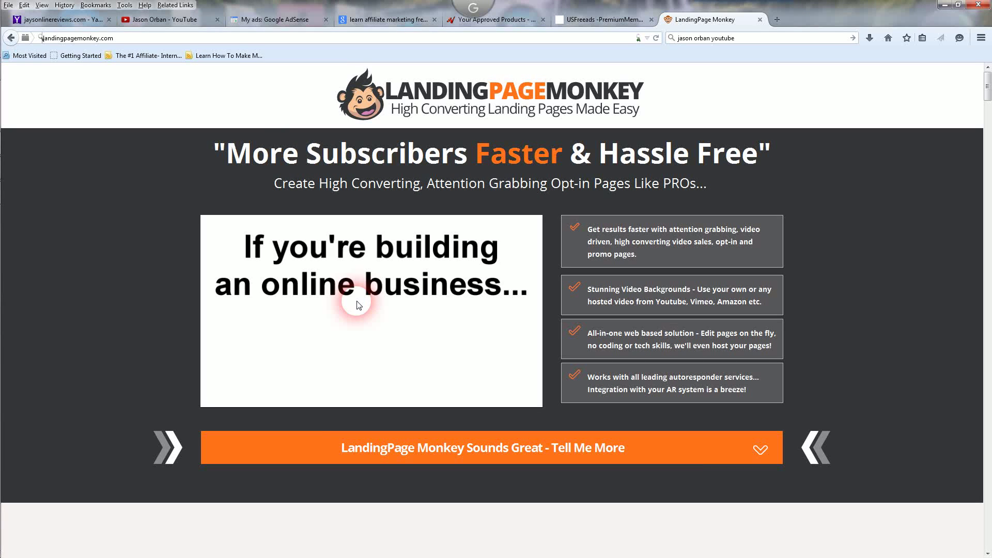
{"action": "left_click", "coordinate": [359, 304]}
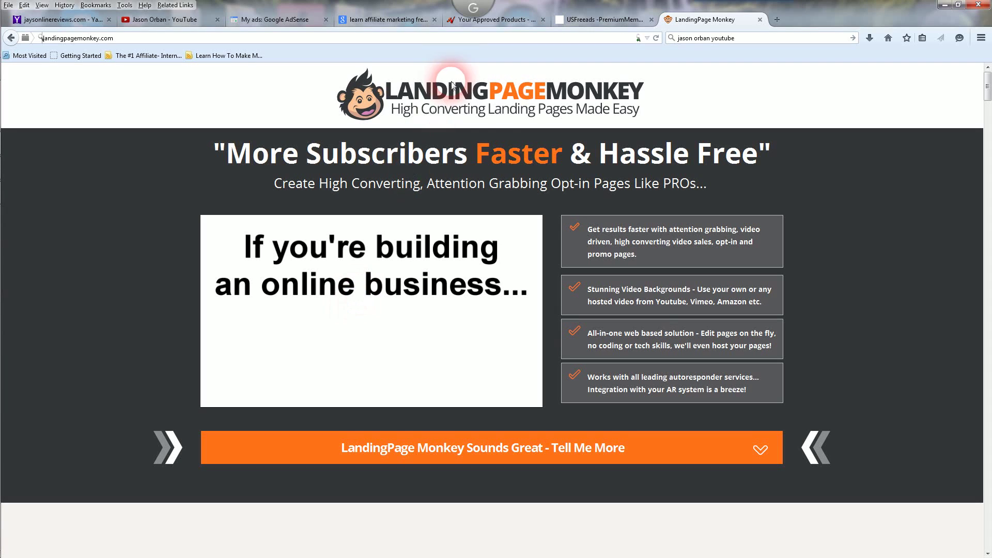
{"action": "left_click", "coordinate": [615, 19]}
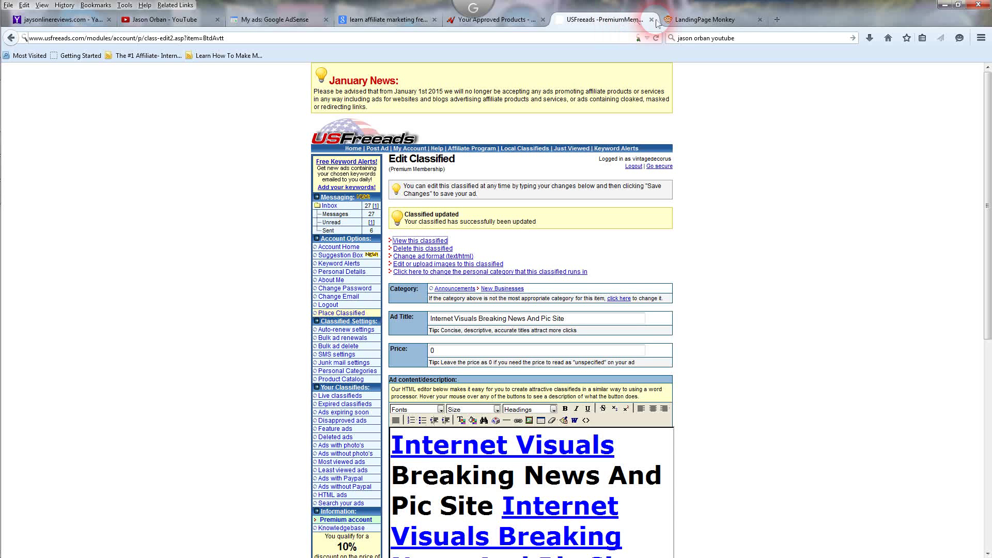
{"action": "left_click", "coordinate": [705, 19]}
{"action": "left_click", "coordinate": [11, 38]}
{"action": "left_click", "coordinate": [552, 261]}
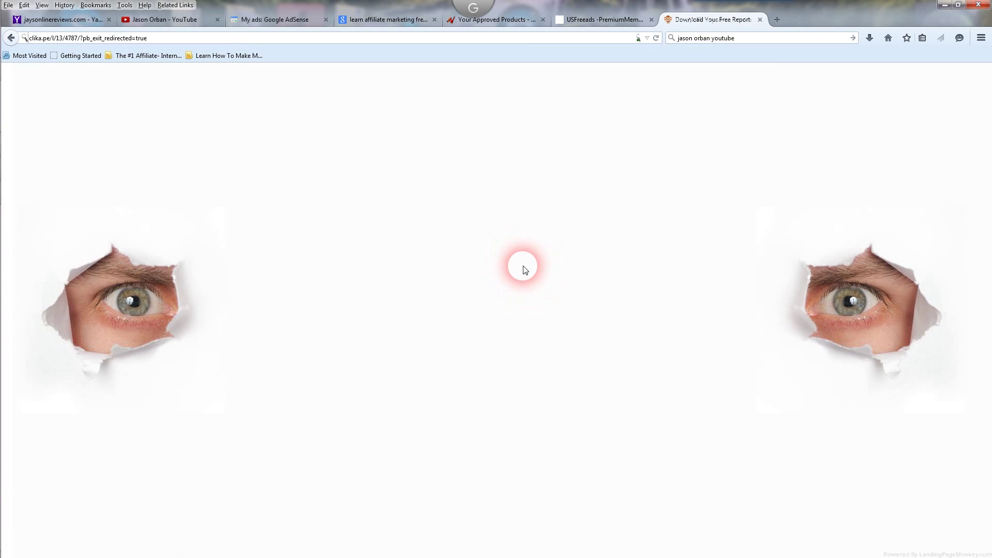
{"action": "left_click", "coordinate": [11, 39]}
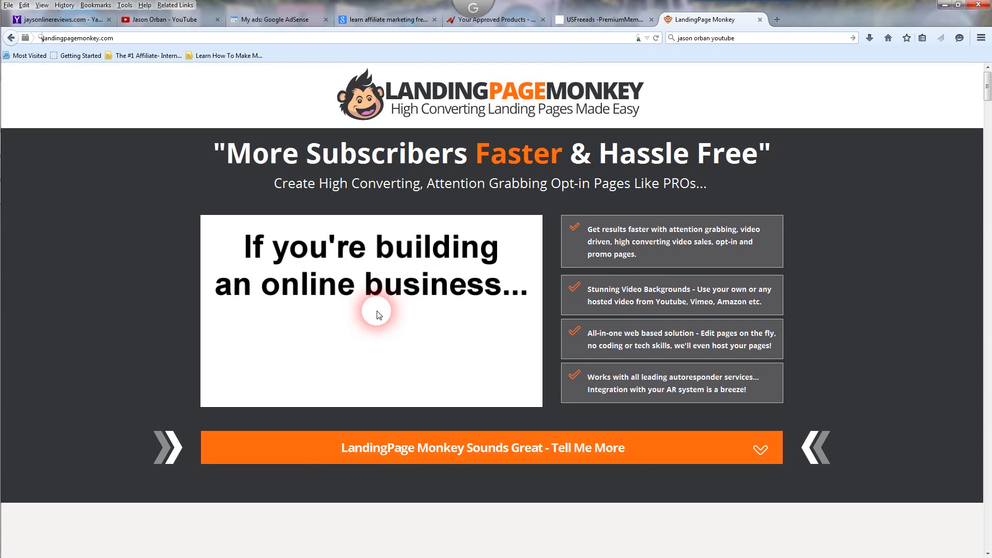
- Play the Landing Page Monkey sales page intro video
{"action": "left_click", "coordinate": [379, 311]}
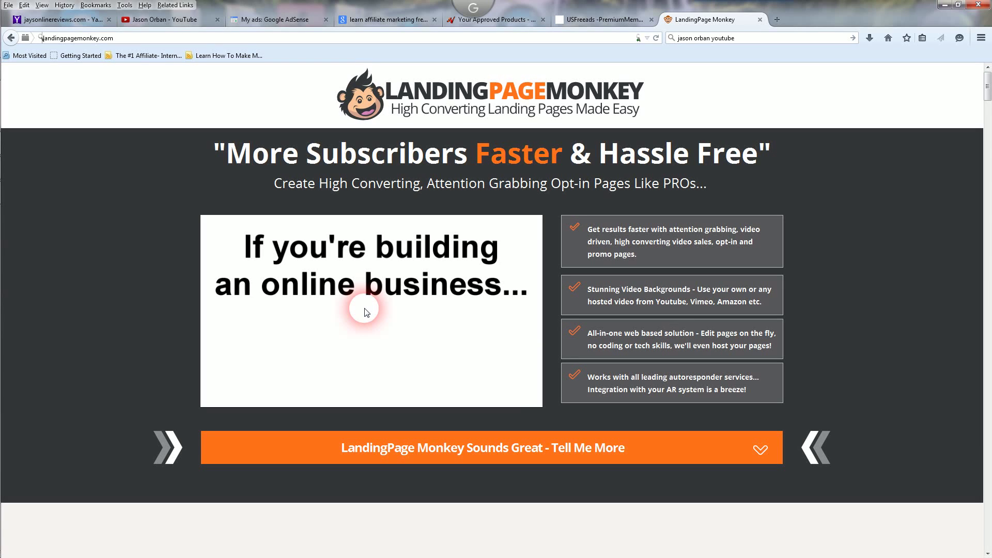
{"action": "left_click", "coordinate": [819, 5]}
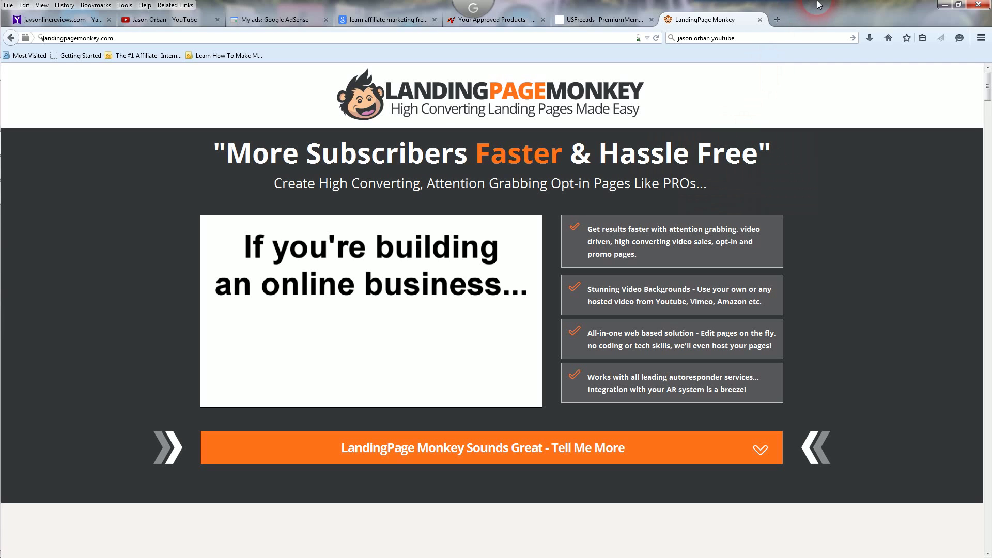